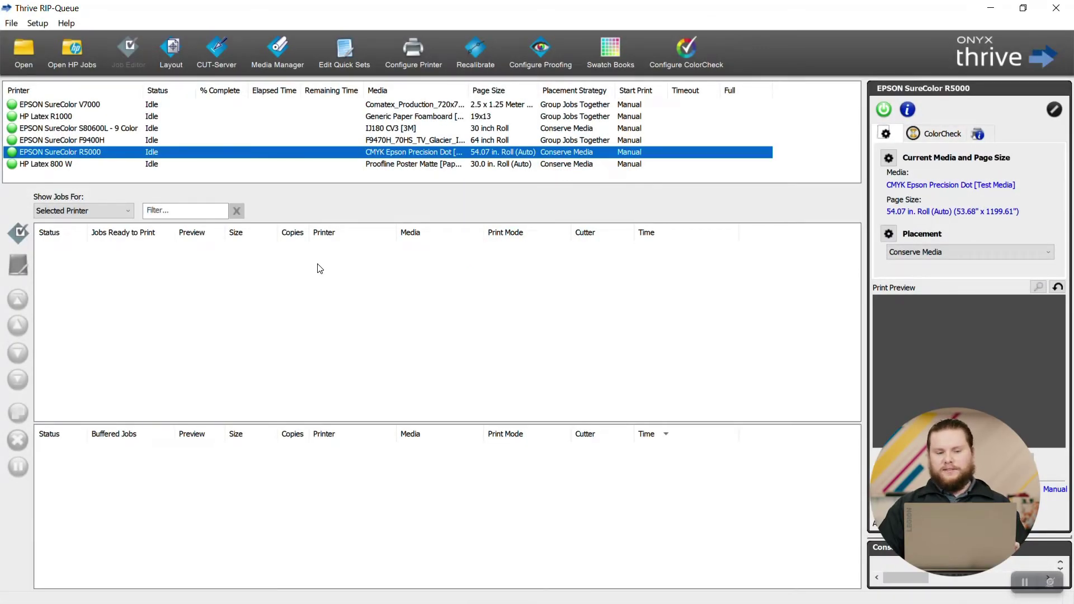
Stop ripping and open the R5000's Global Printer Options to view the Control Dashboard serial number
left_click(390, 47)
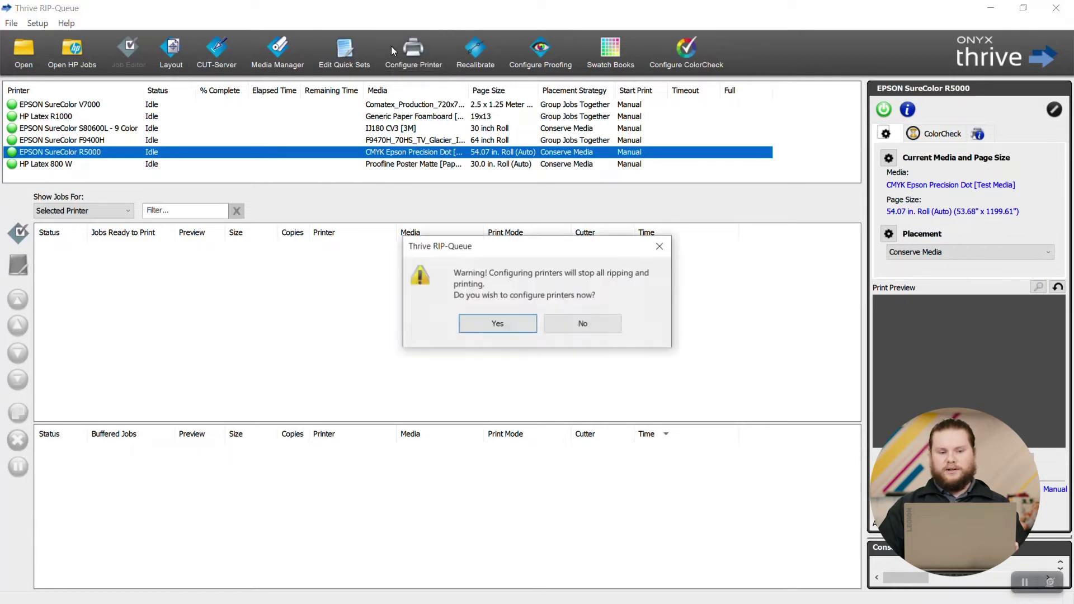
left_click(482, 332)
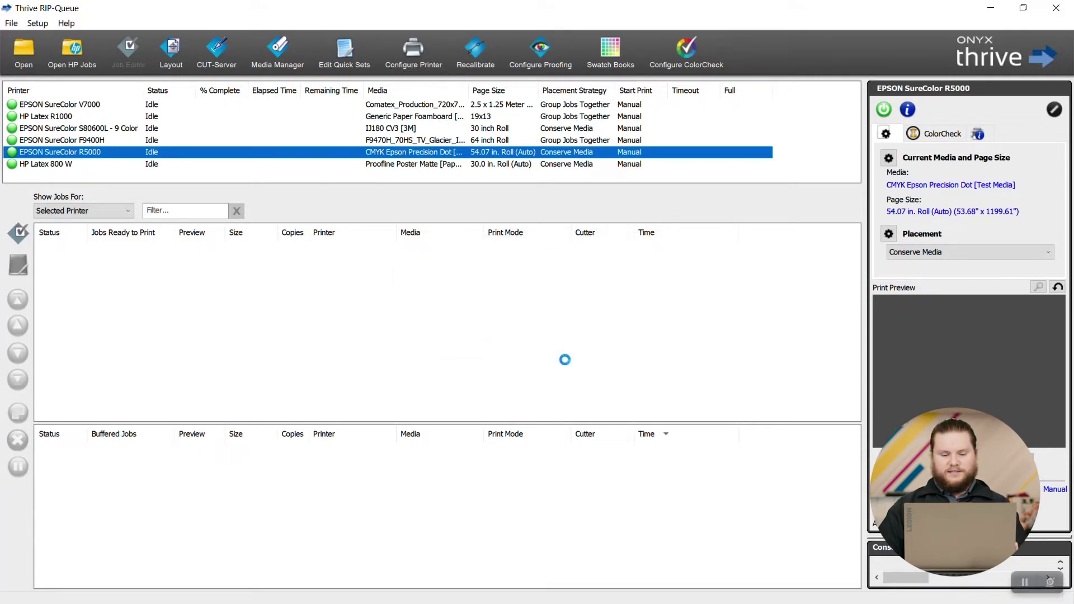
left_click(368, 169)
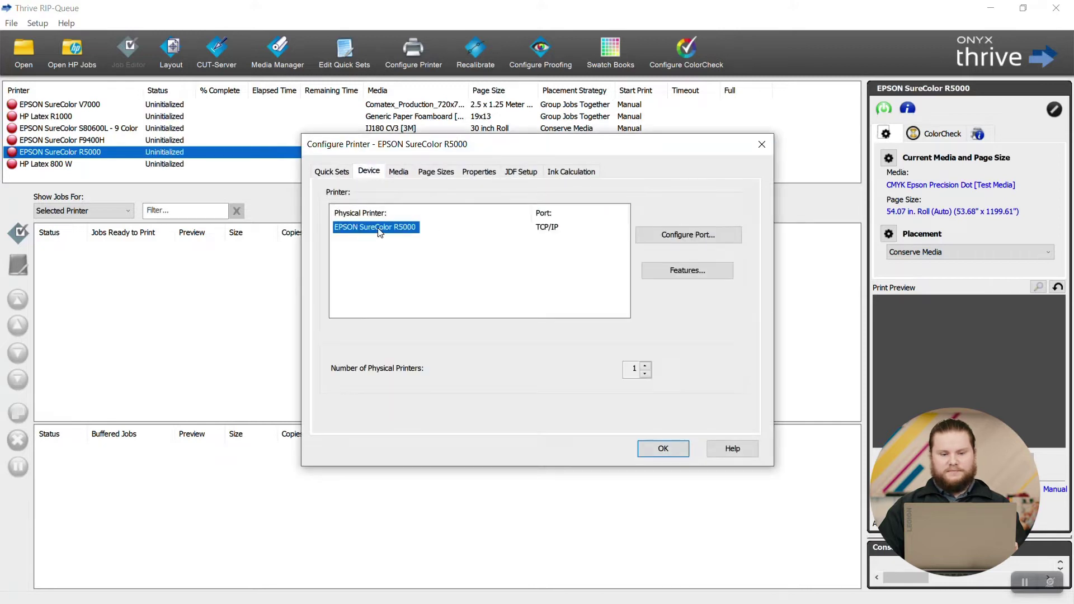
left_click(684, 271)
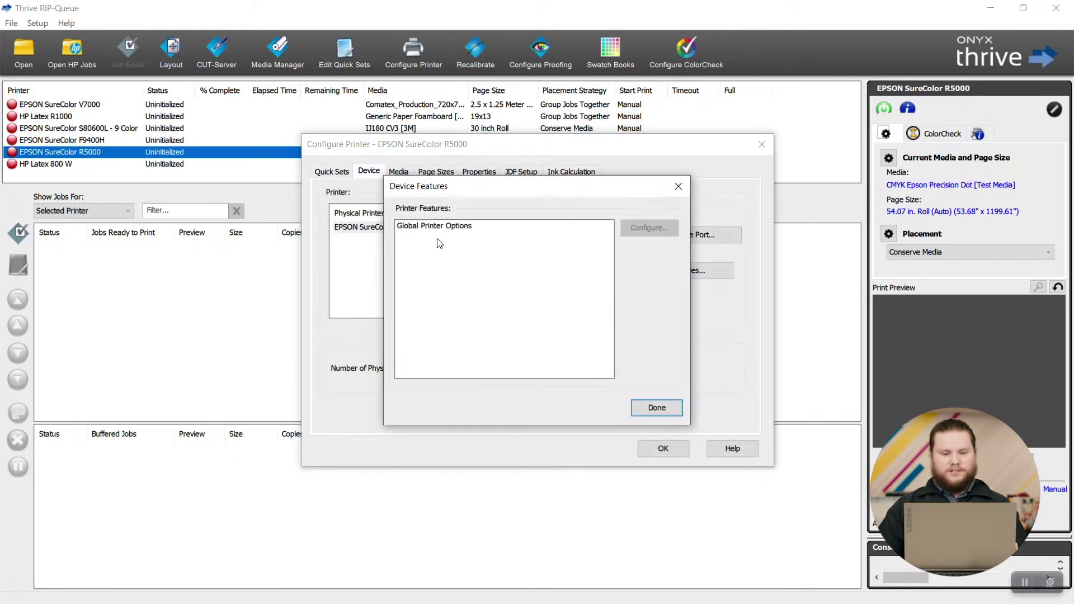
left_click(434, 226)
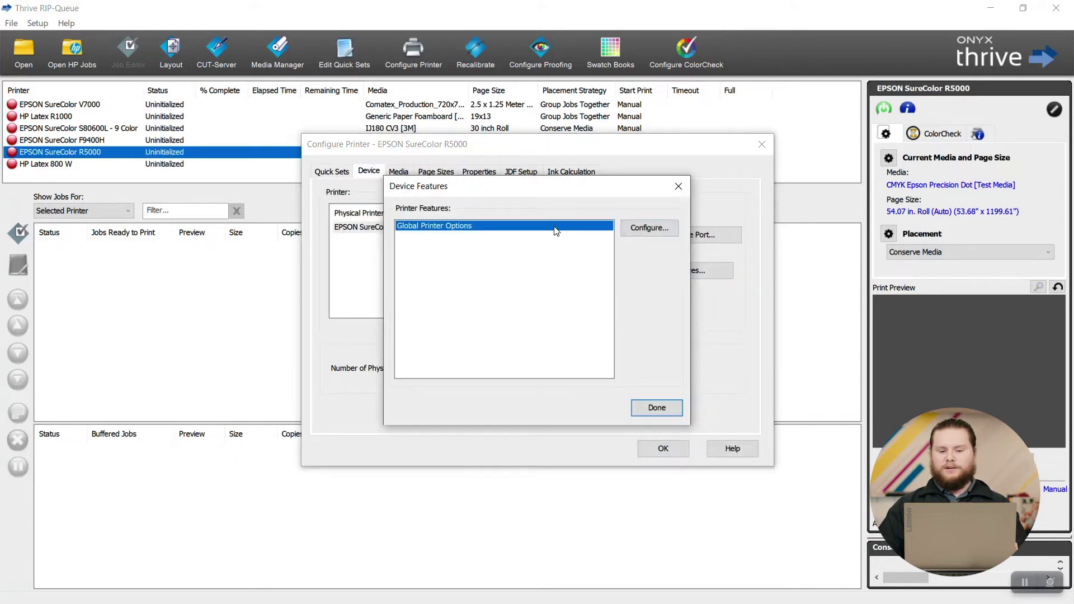
left_click(654, 235)
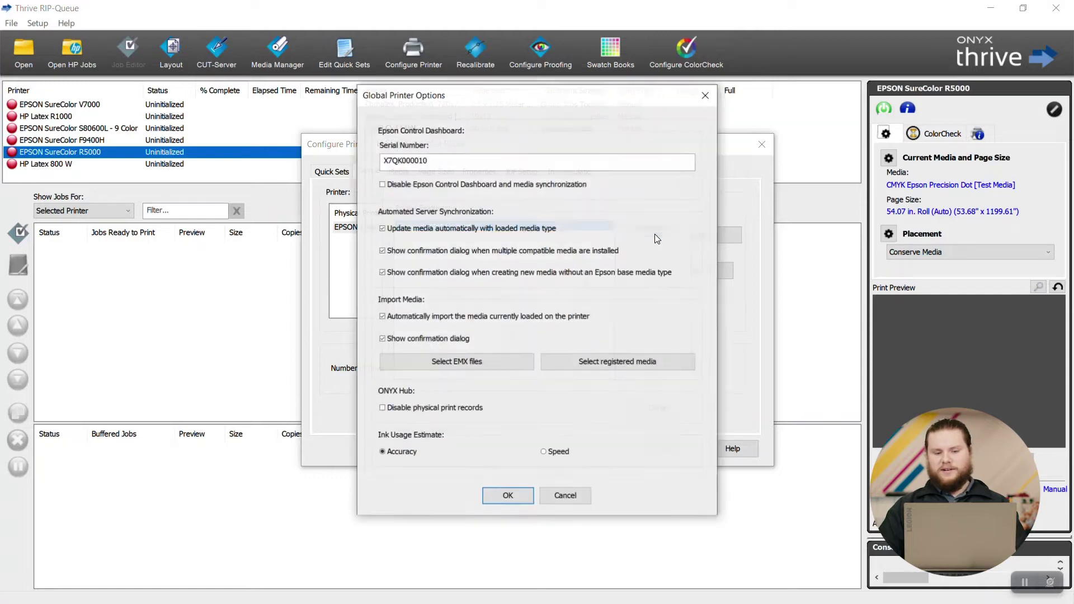
left_click(452, 162)
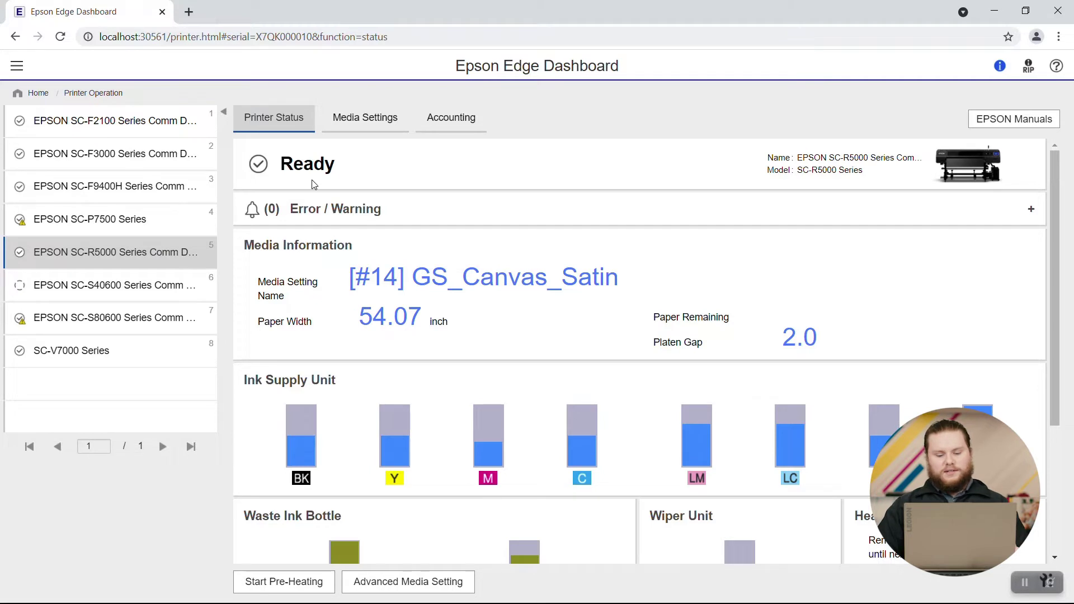
Show the SC-R5000's Media Settings in Epson Edge Dashboard
left_click(352, 118)
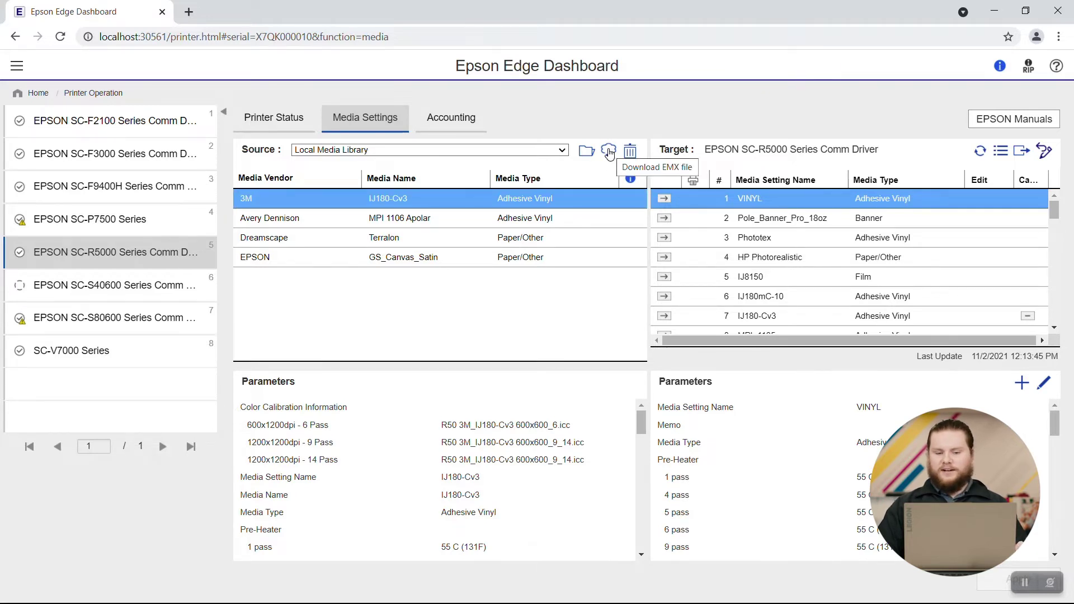
Search the server for SC-R5000 media settings and download Aurora Textiles Satin Canvas
left_click(609, 151)
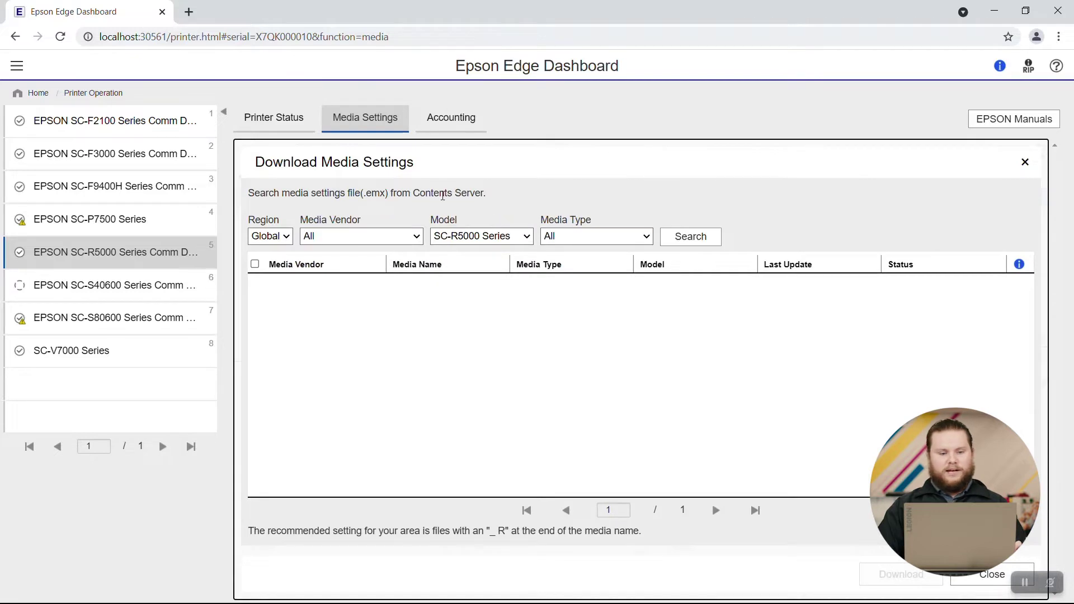
left_click(692, 237)
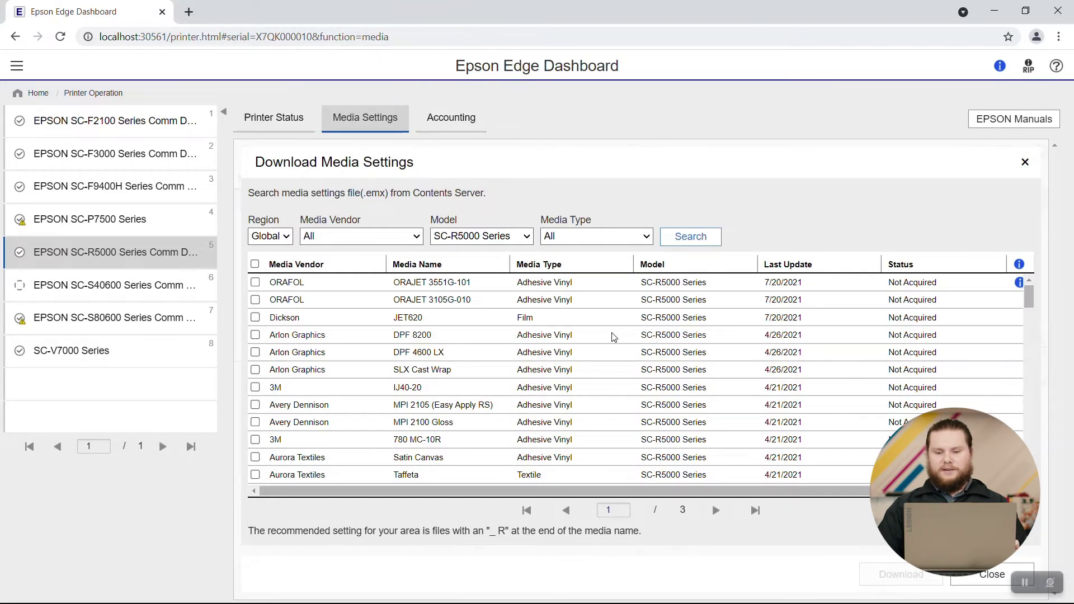
left_click_drag(1029, 296, 1042, 468)
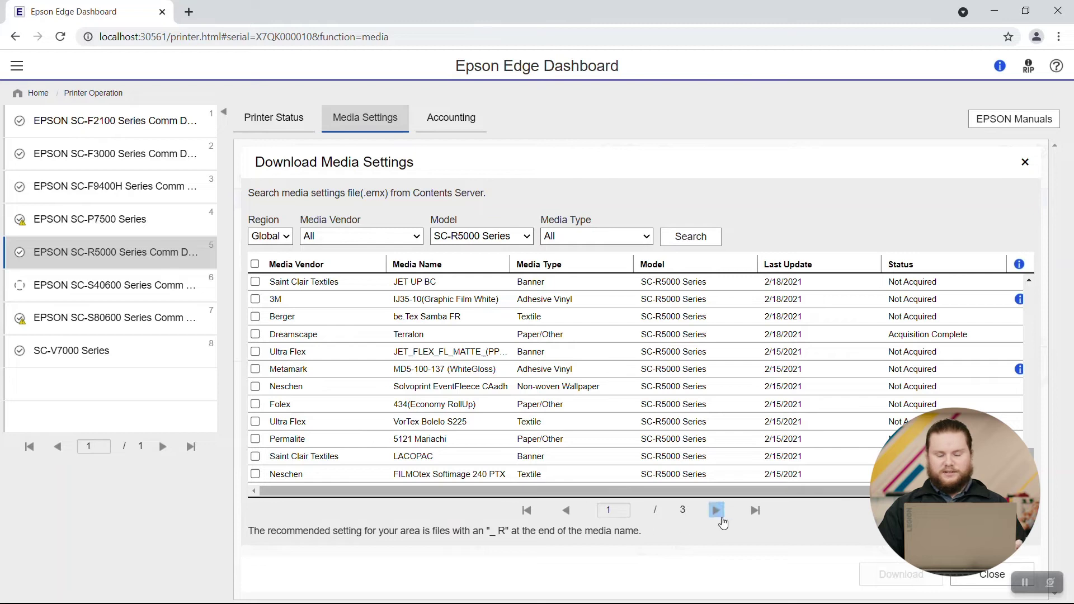
scroll(712, 386, "up", 10)
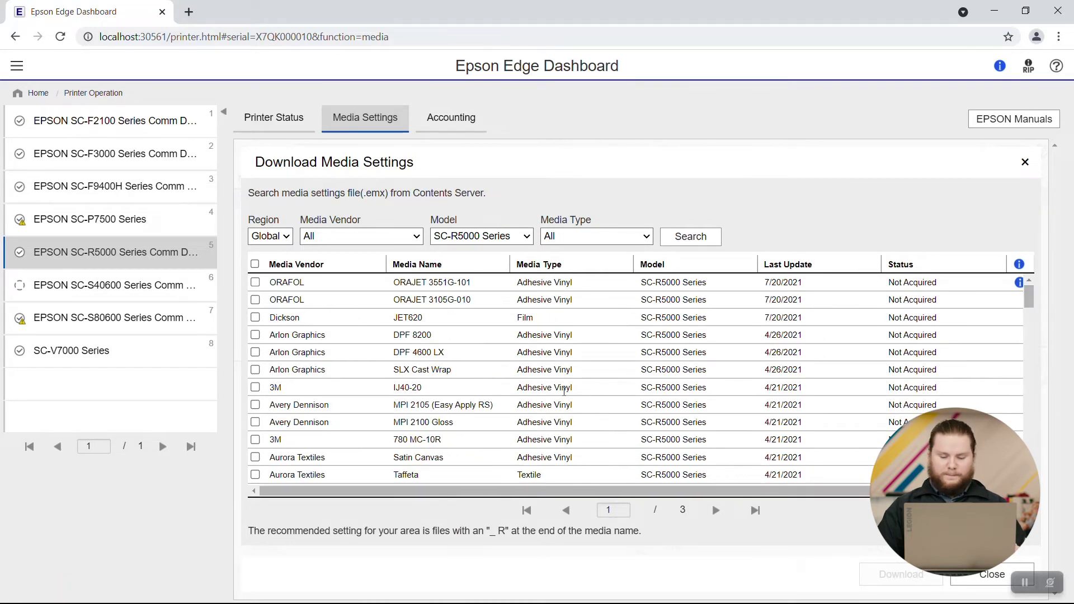
scroll(553, 388, "down", 3)
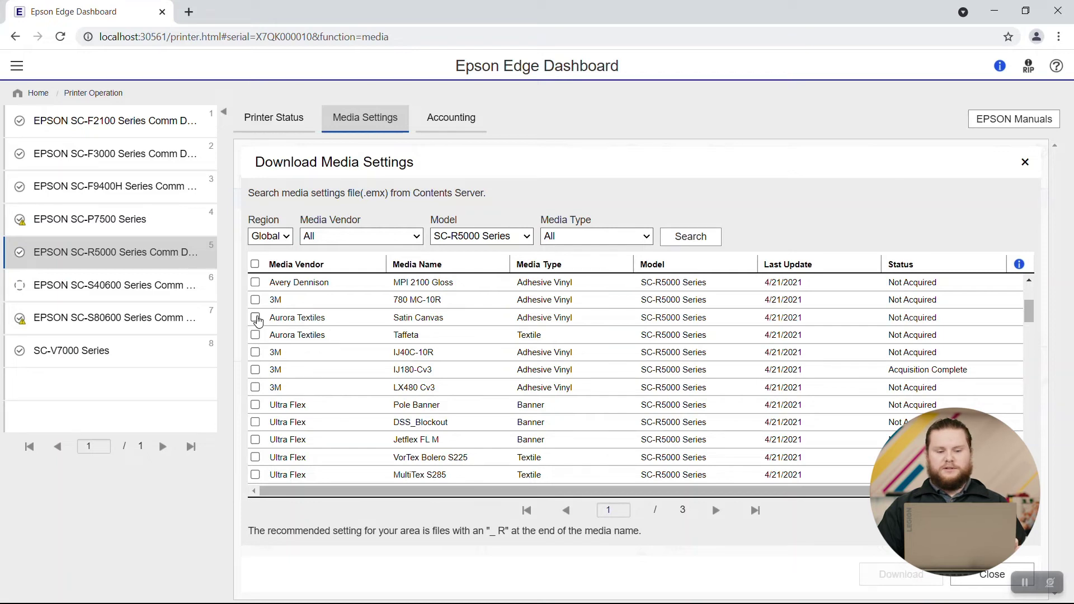
left_click(255, 319)
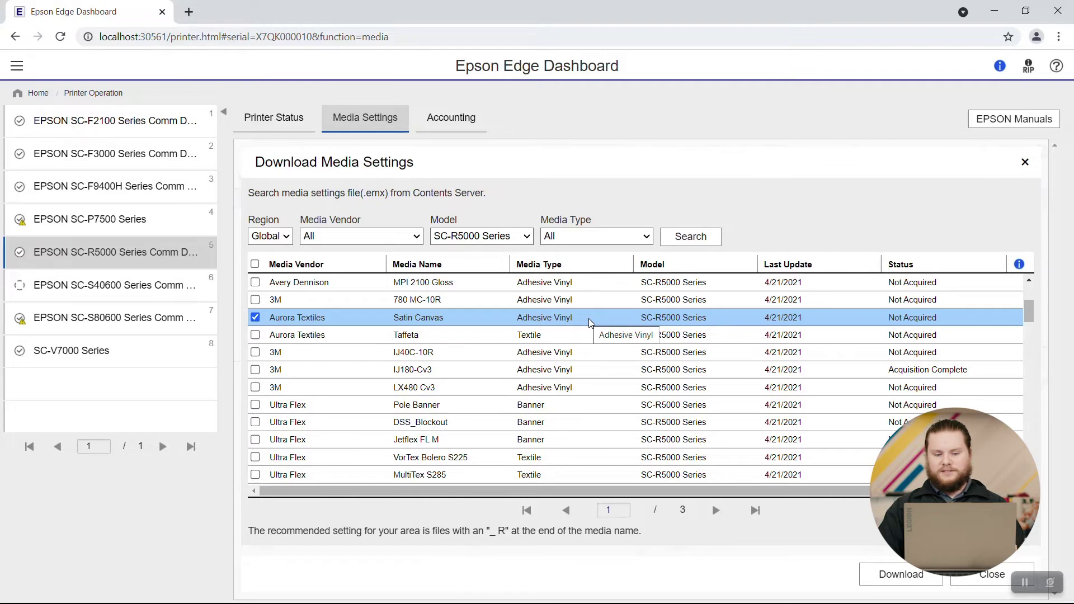
left_click(890, 576)
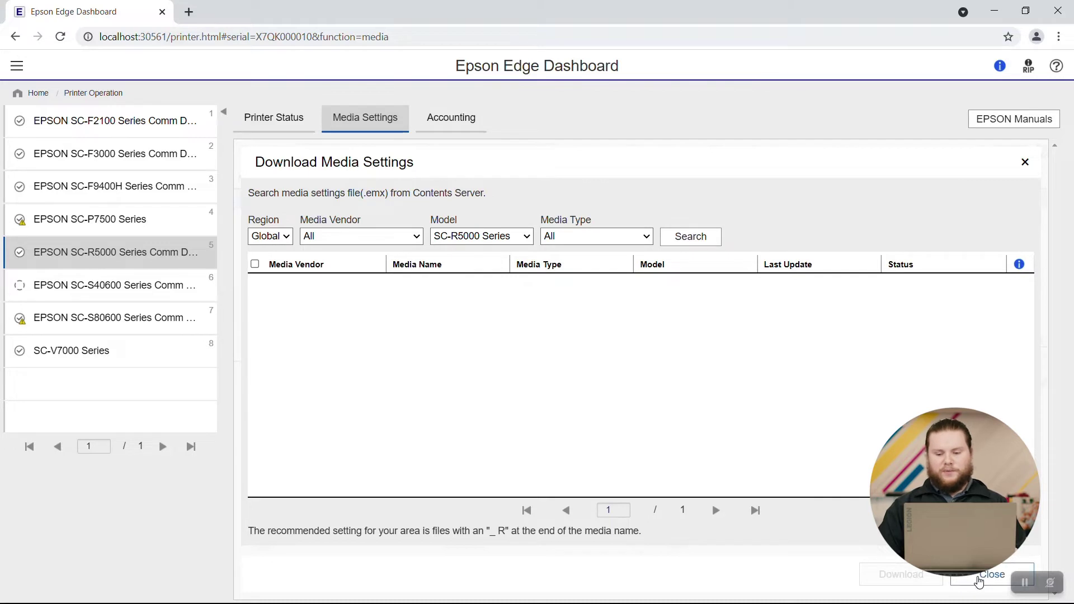
Close the download dialog and select the EMX files copy folder path in Preferences
left_click(975, 574)
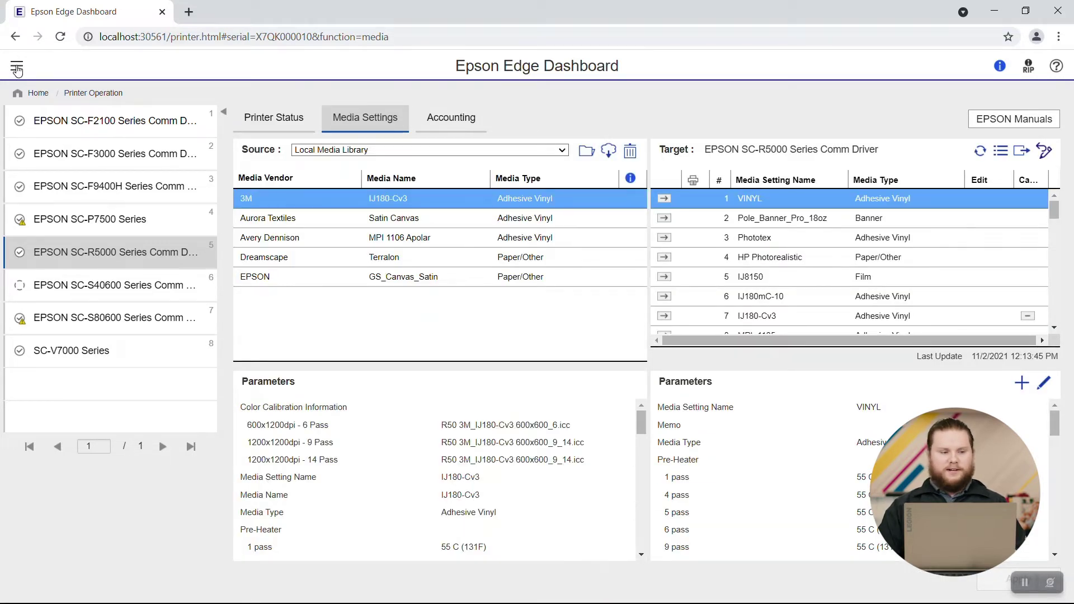
left_click(16, 68)
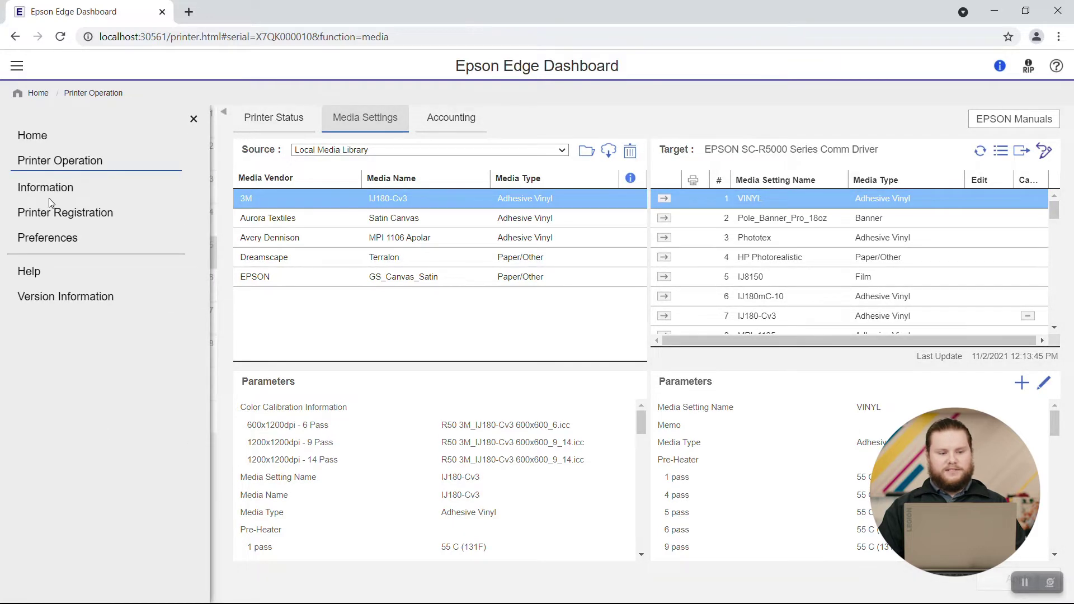
left_click(49, 237)
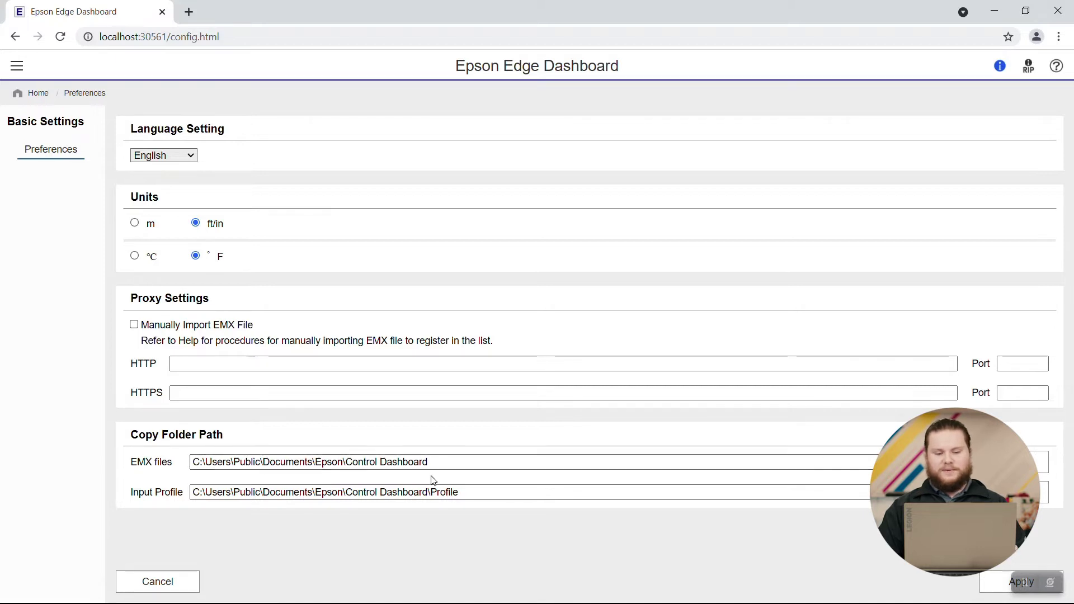
left_click_drag(446, 462, 170, 456)
key("ctrl+c")
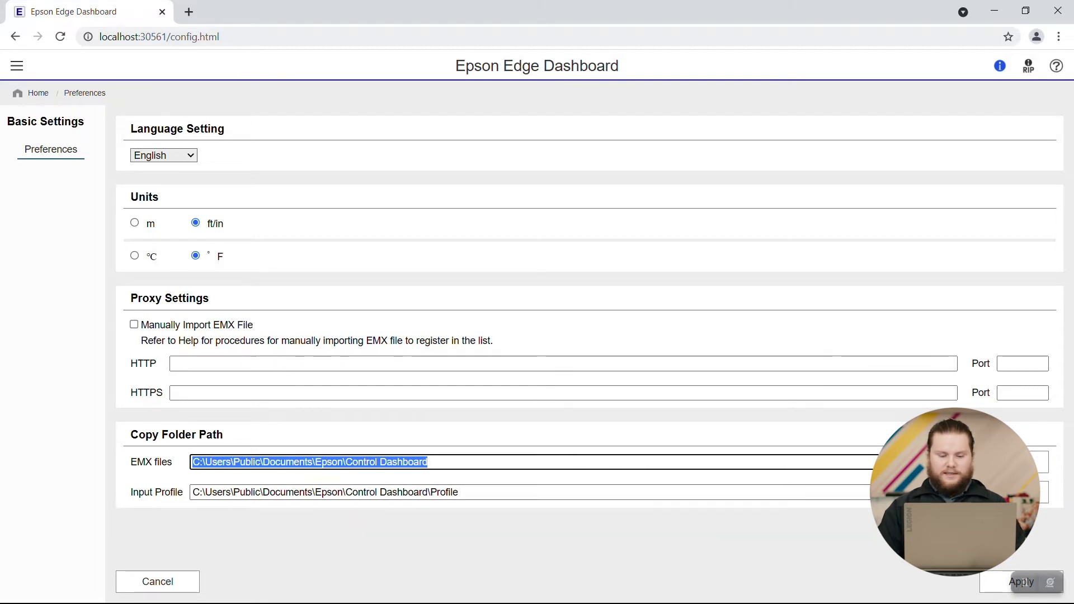
Paste the copied EMX files path into File Explorer to open the Control Dashboard folder
key("alt+Tab")
key("alt+Tab")
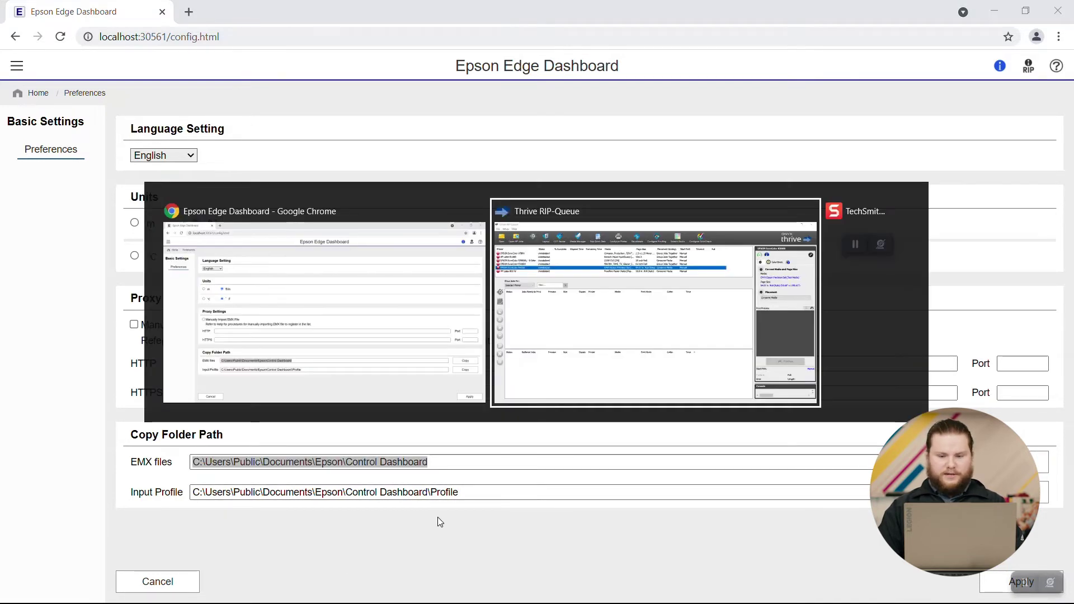
key("Escape")
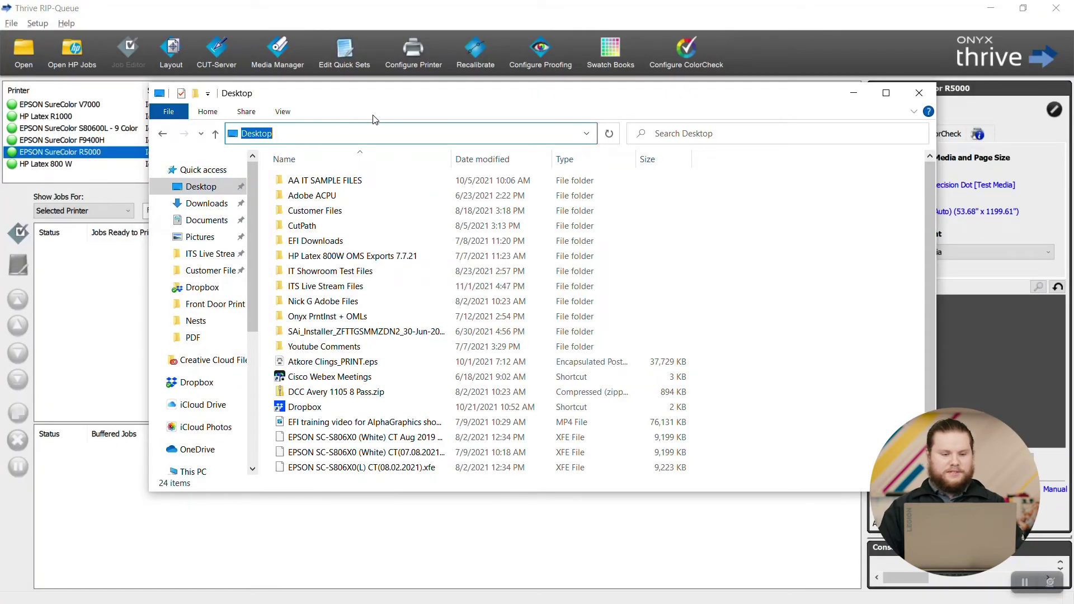
key("ctrl+v")
key("Return")
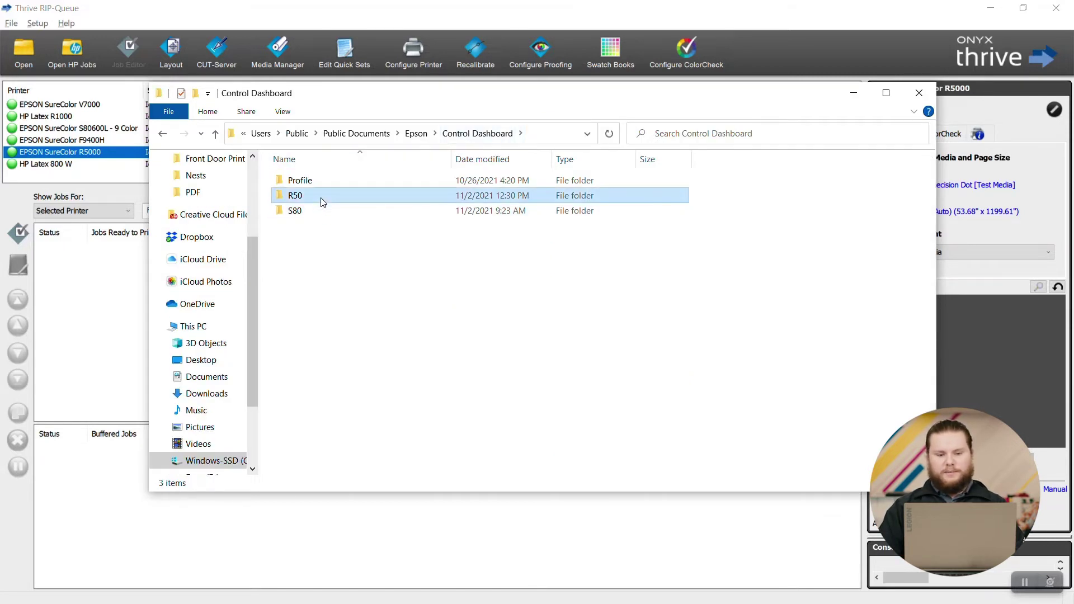
Locate R50 Aurora Textiles_Satin_Canvas.emx in the R50 folder, then return to Thrive RIP-Queue
left_click(302, 195)
double_click(302, 195)
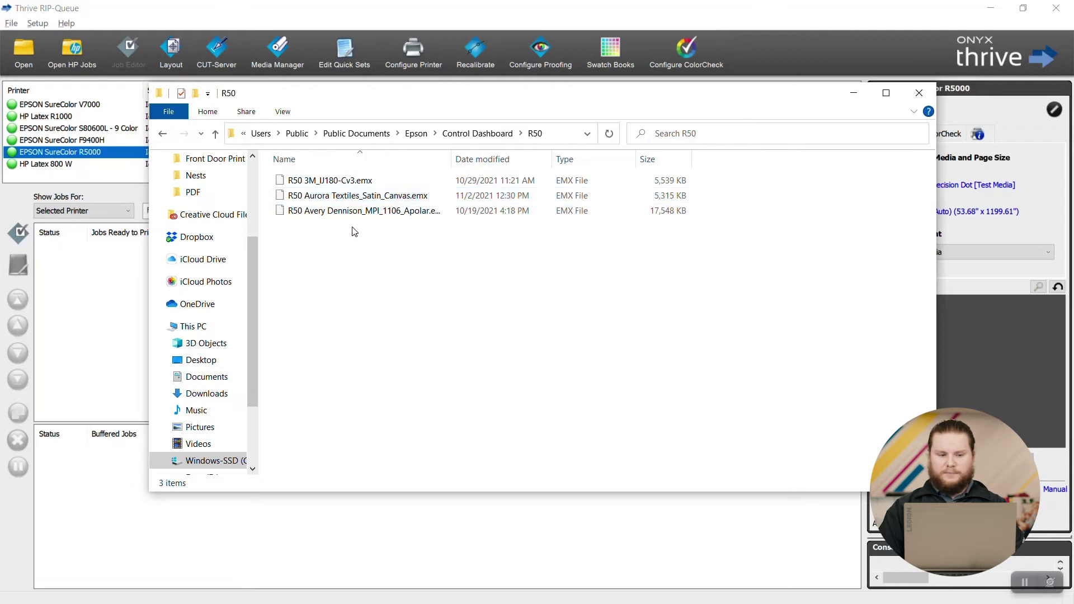
left_click(341, 199)
key("alt+d")
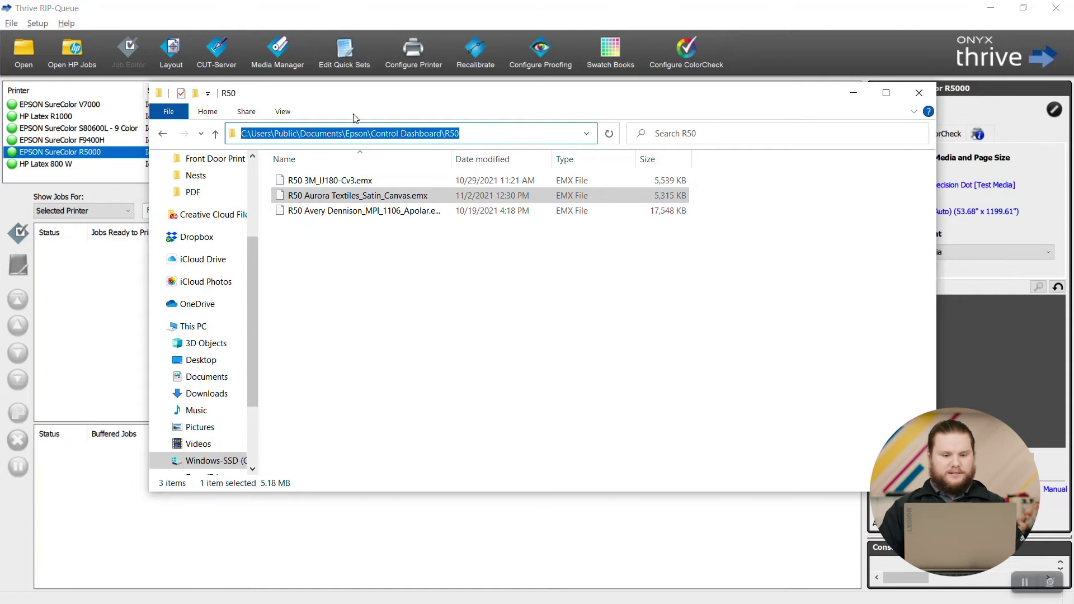
left_click(103, 293)
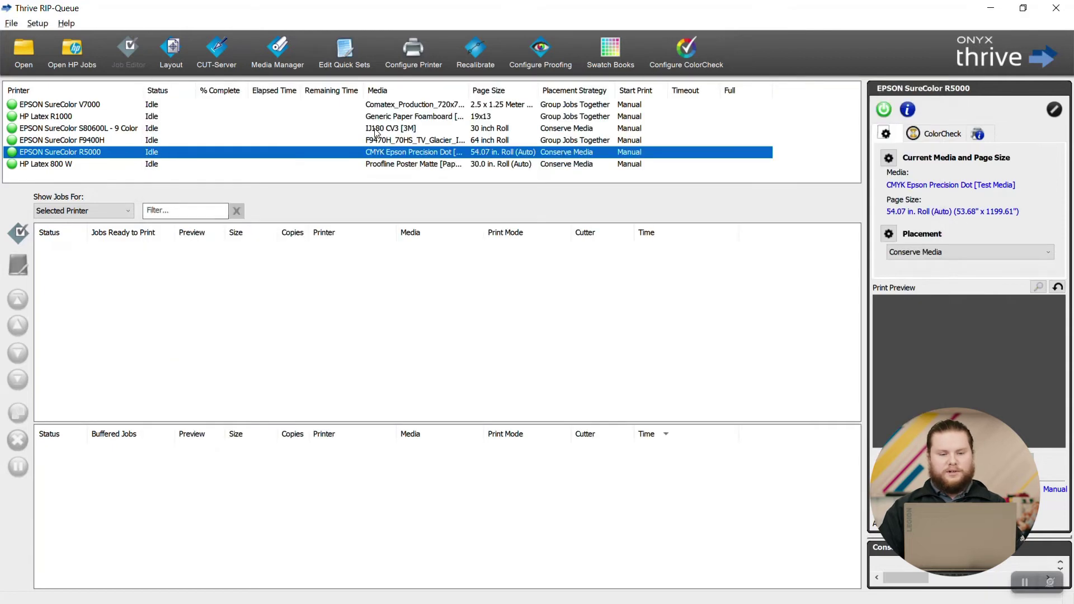
Stop ripping and reopen the R5000's Global Printer Options
left_click(392, 49)
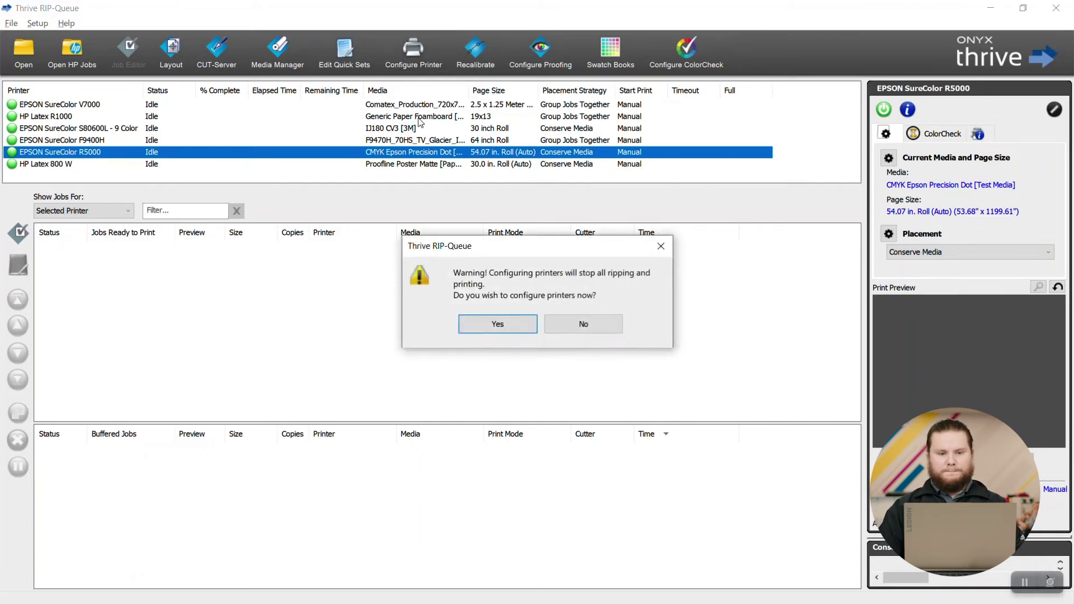
left_click(491, 325)
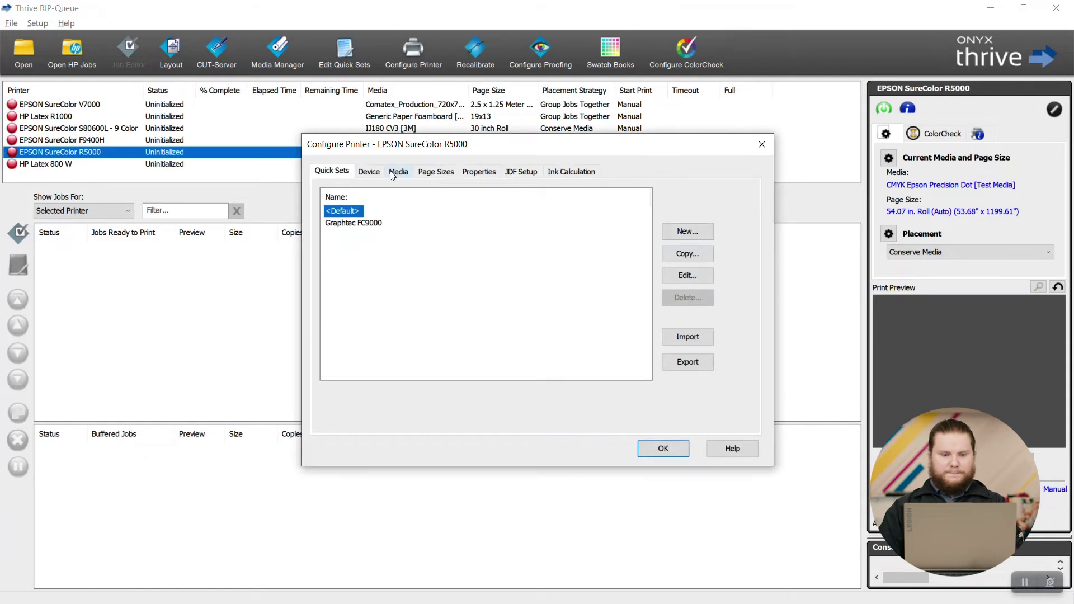
left_click(374, 171)
left_click(689, 272)
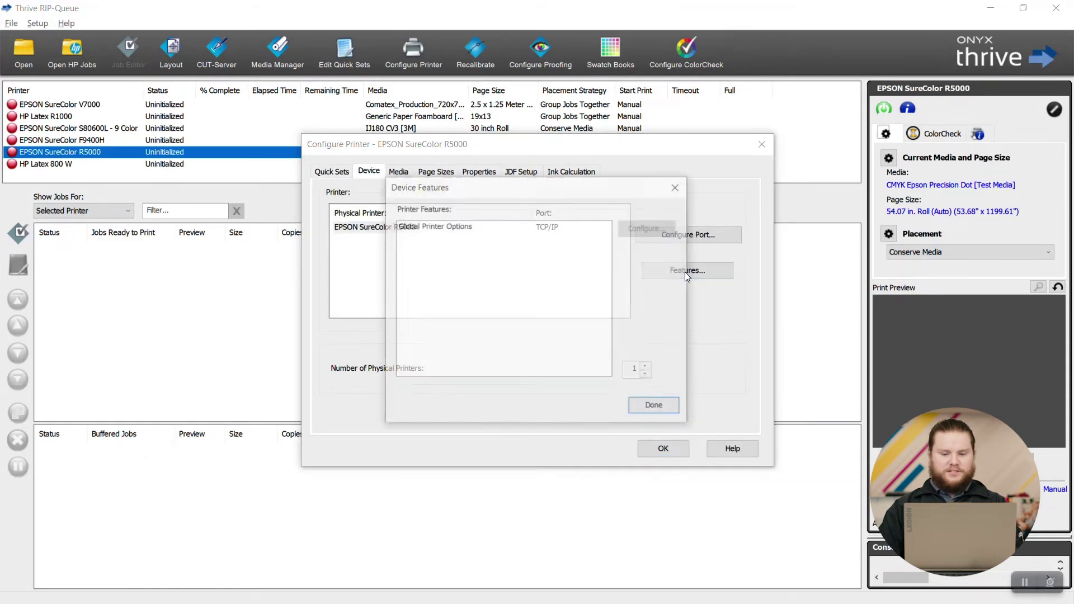
left_click(468, 230)
left_click(648, 234)
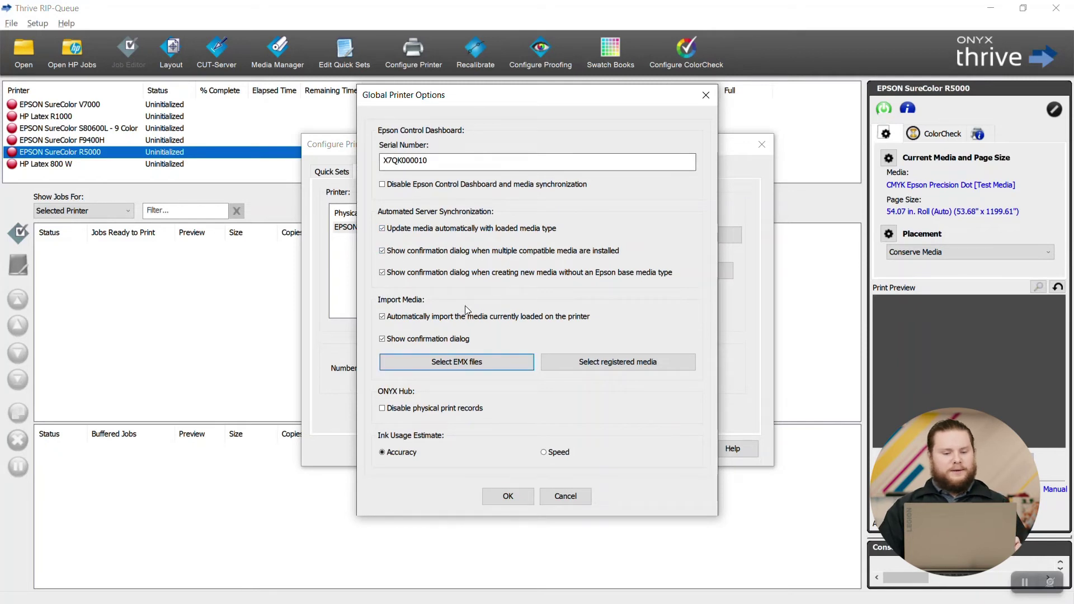
Import EMX files, switching the folder from S80 to R50, and open the Satin Canvas .emx
left_click(487, 361)
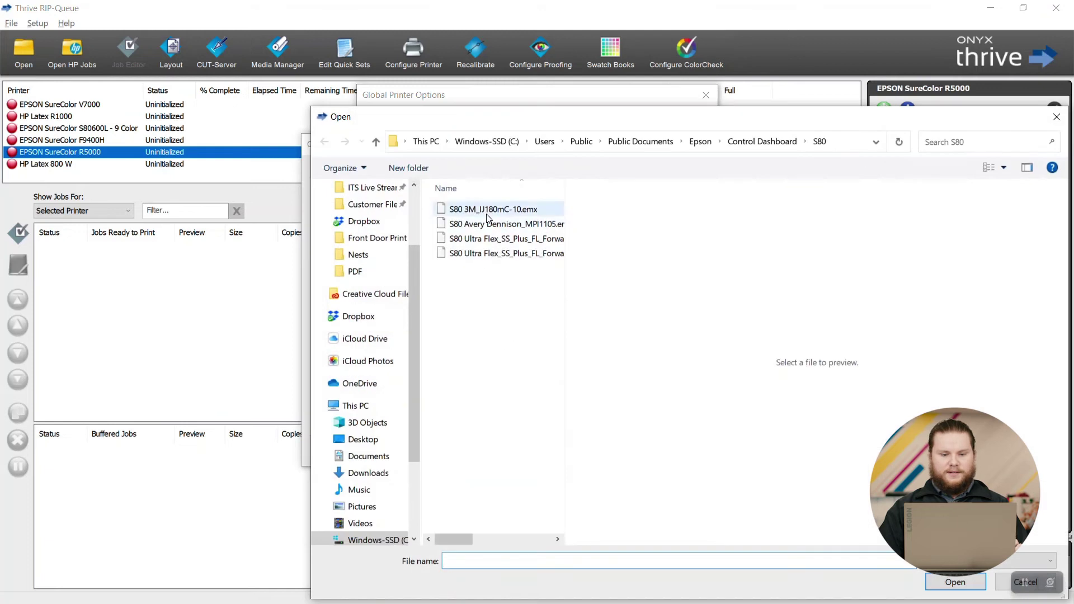
left_click(835, 140)
left_click(640, 136)
key("BackSpace")
key("BackSpace")
key("BackSpace")
type("R50")
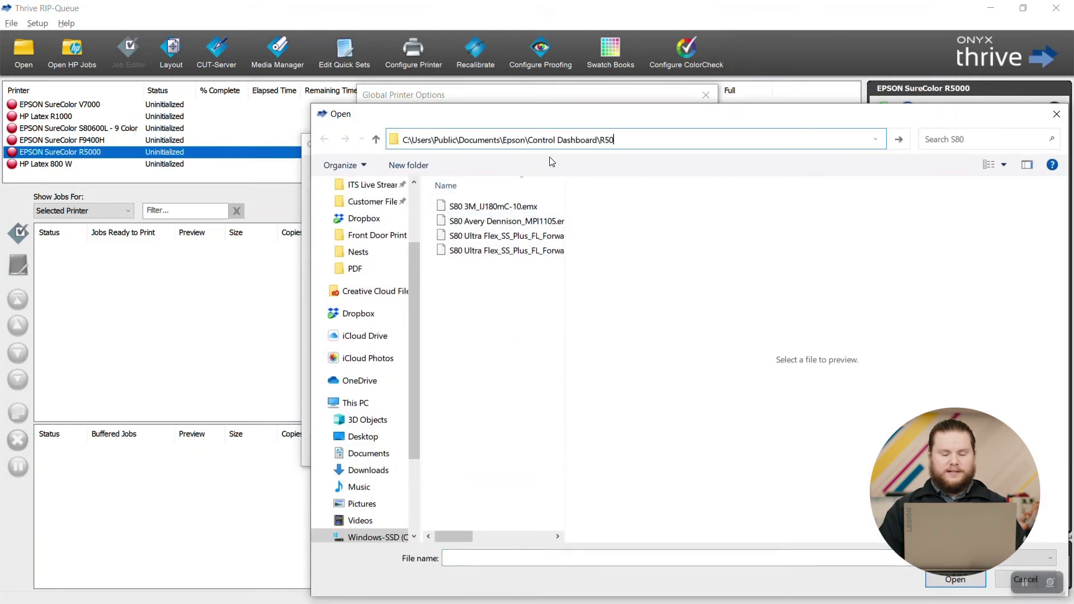
key("Return")
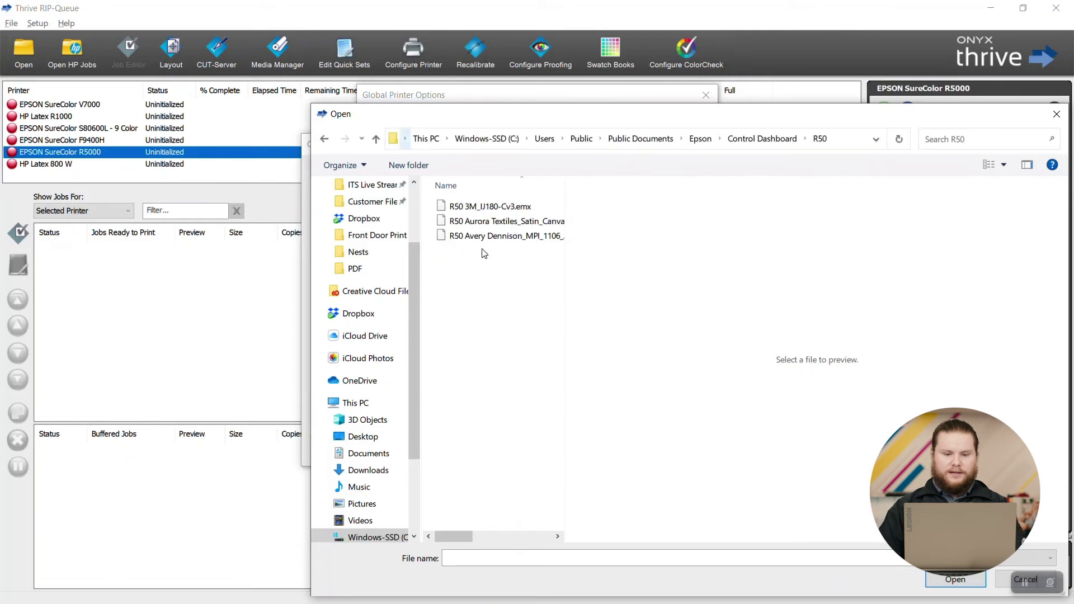
left_click(495, 225)
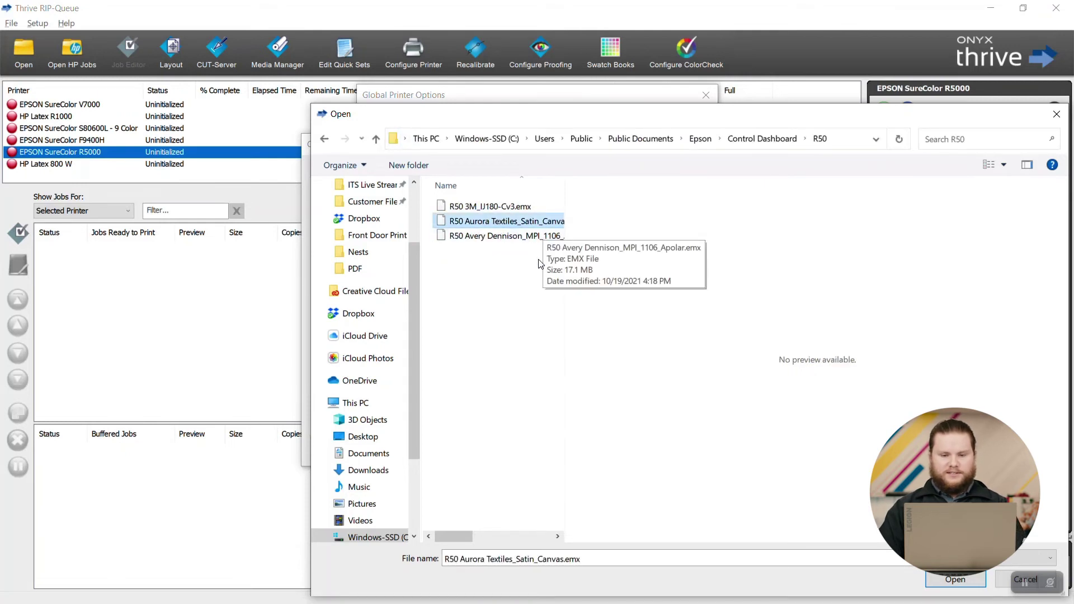
left_click(954, 580)
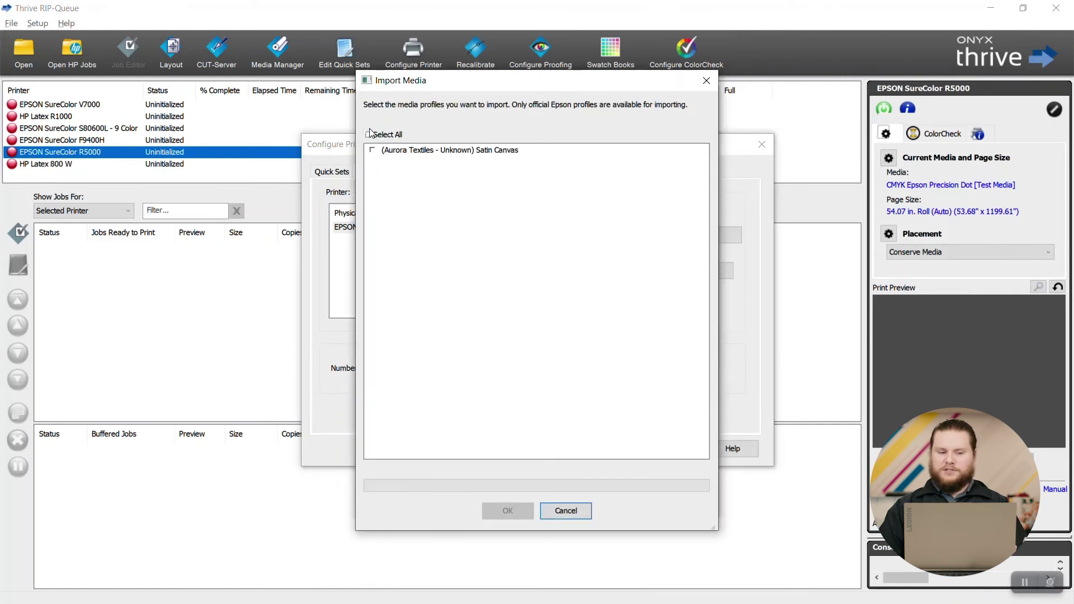
Import the checked Satin Canvas profile and close the dialogs to reinitialize the printers
left_click(371, 150)
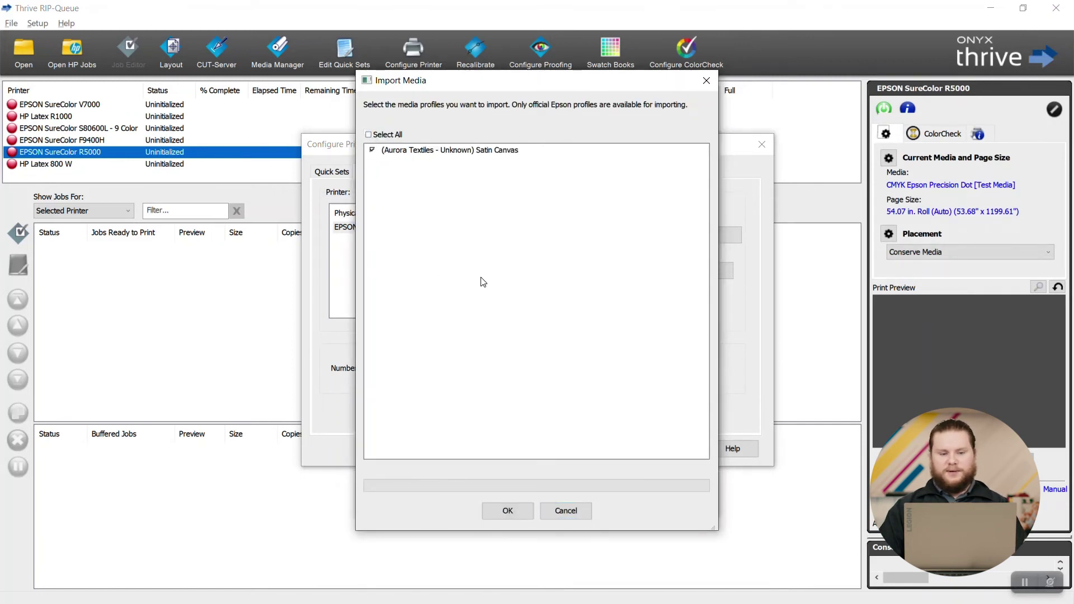
left_click(506, 510)
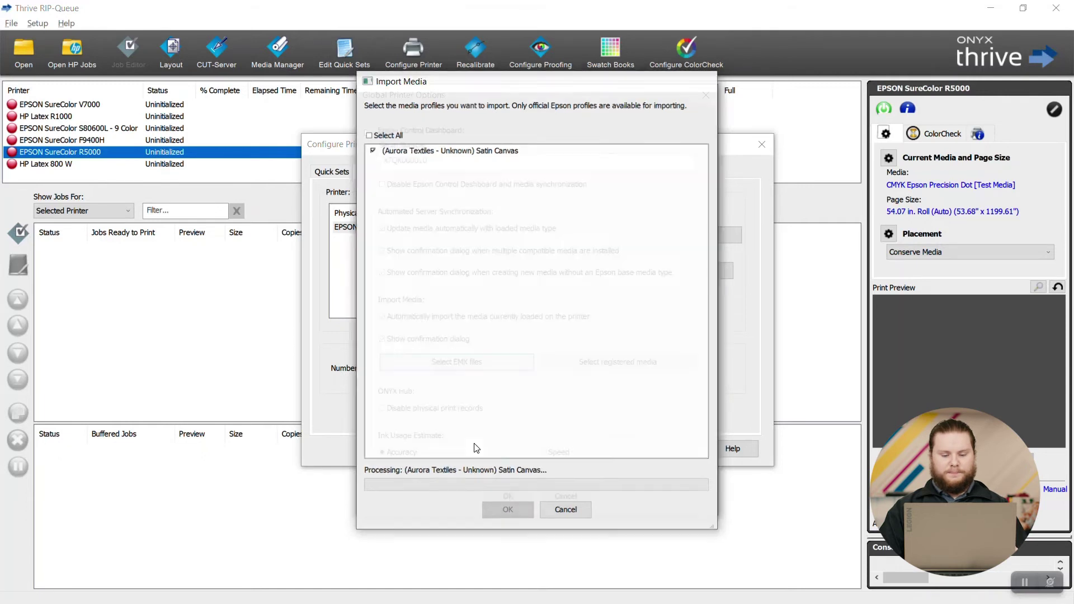
left_click(507, 496)
left_click(669, 414)
left_click(653, 453)
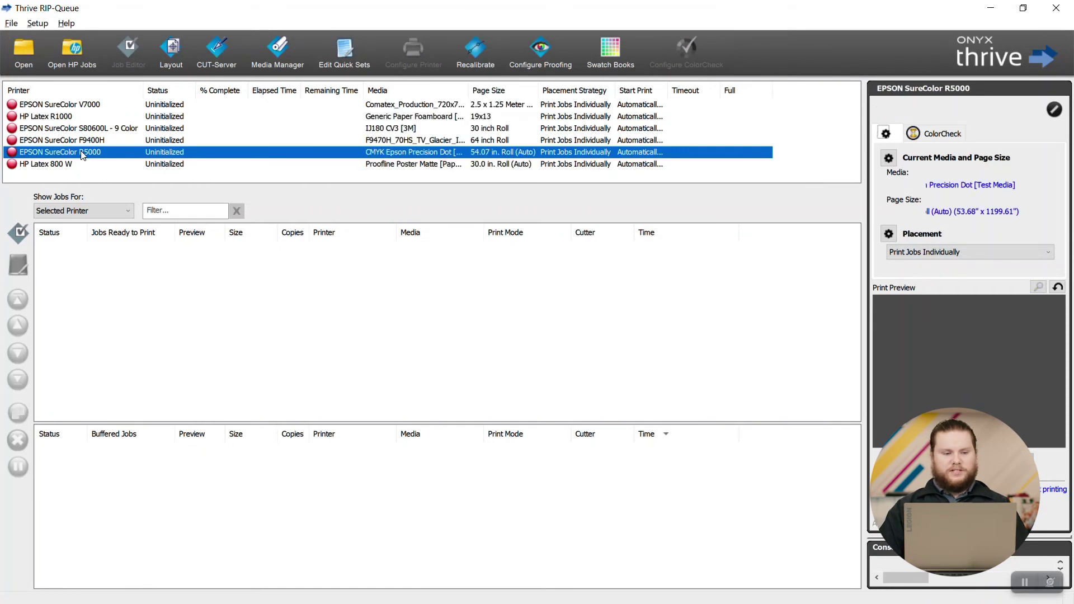
Set the R5000's media group to Aurora Textiles and media to Satin Canvas
left_click(889, 158)
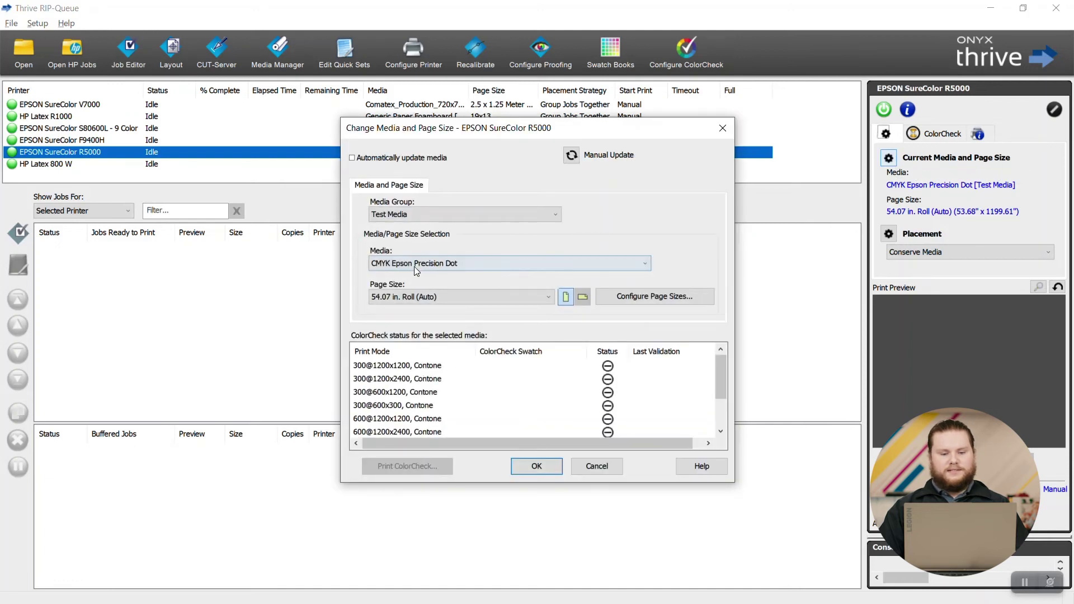
left_click(432, 214)
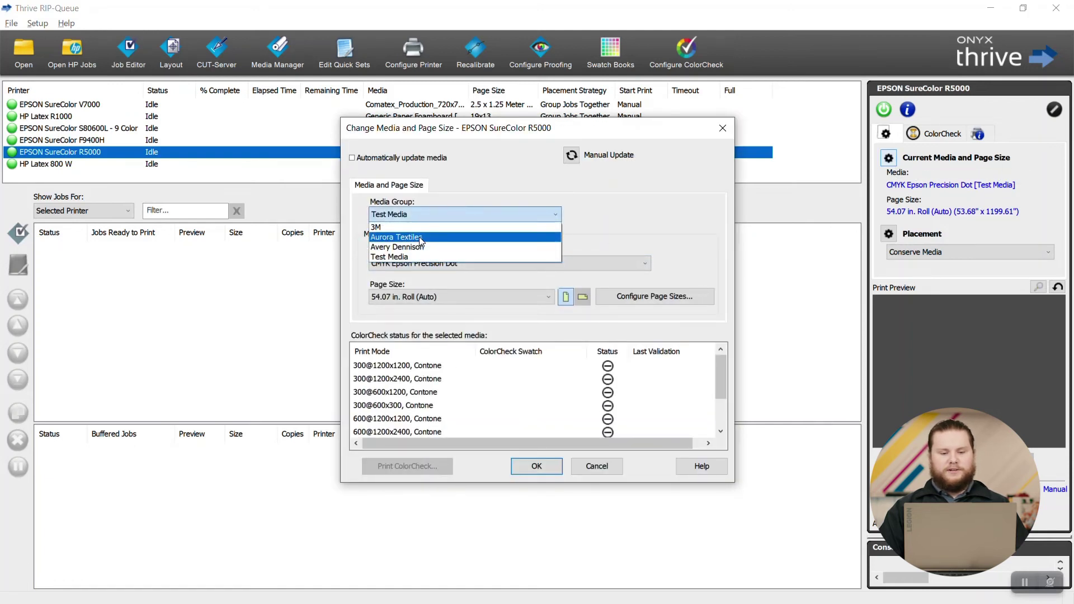
left_click(434, 237)
left_click(429, 264)
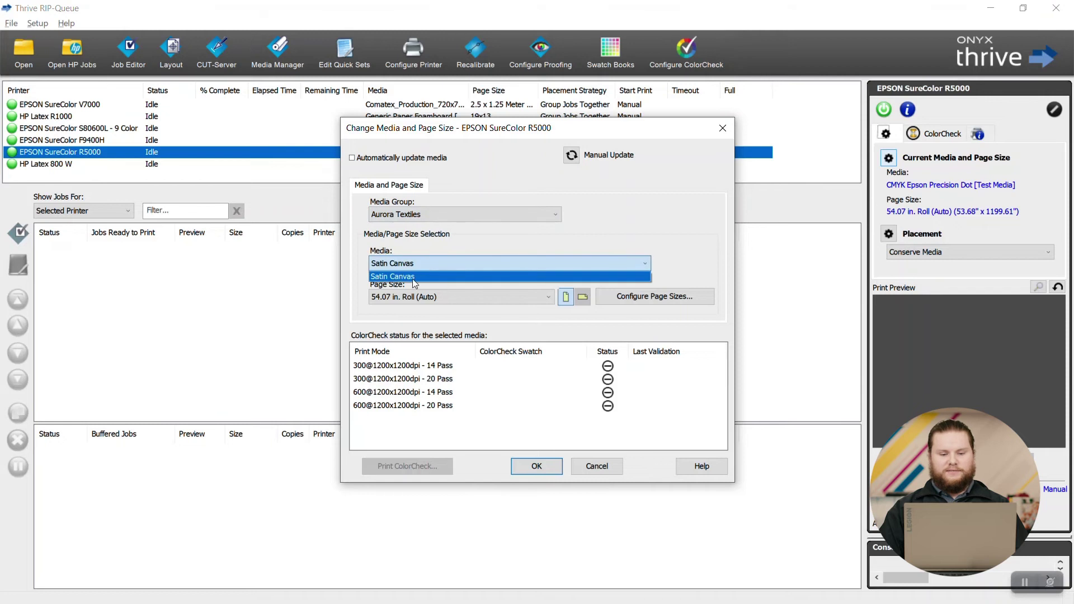
left_click(430, 274)
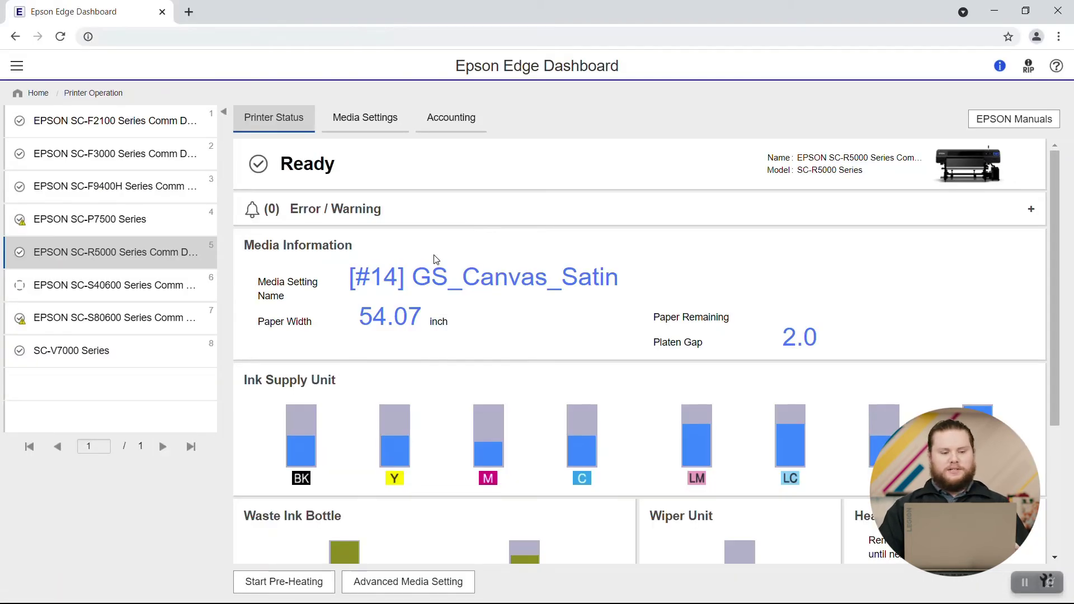
Copy the Aurora Textiles Satin Canvas library media into target slot 20 of the SC-R5000
left_click(384, 125)
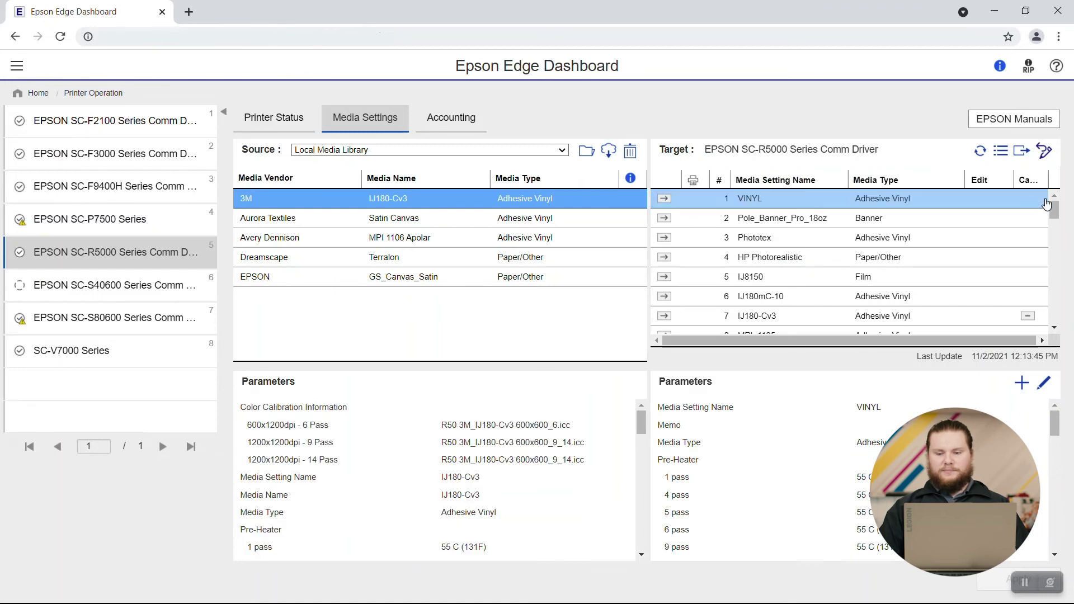
left_click_drag(1054, 211, 1057, 253)
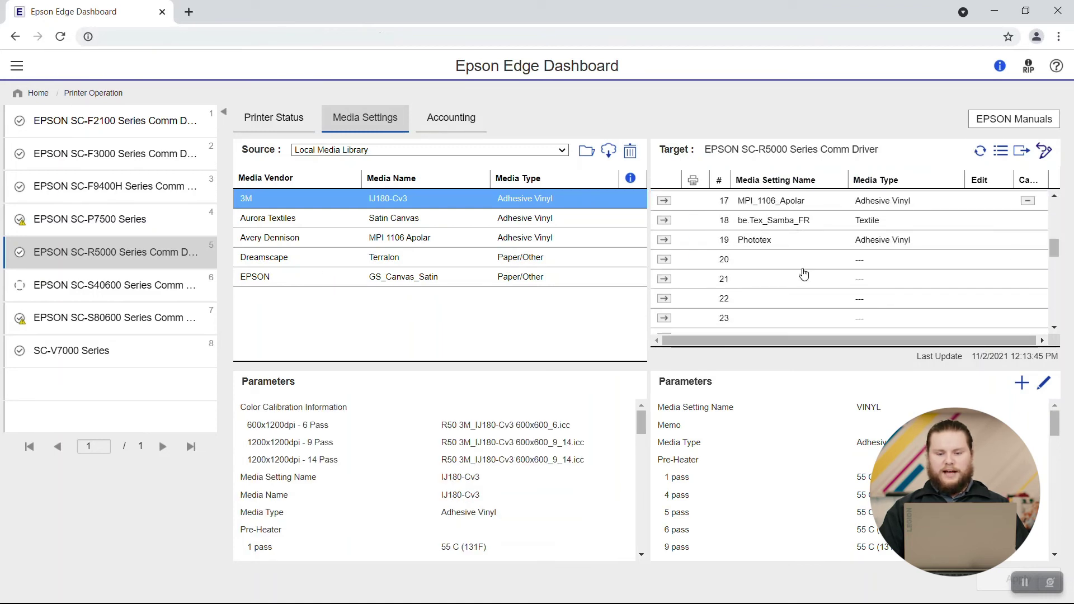
left_click(381, 222)
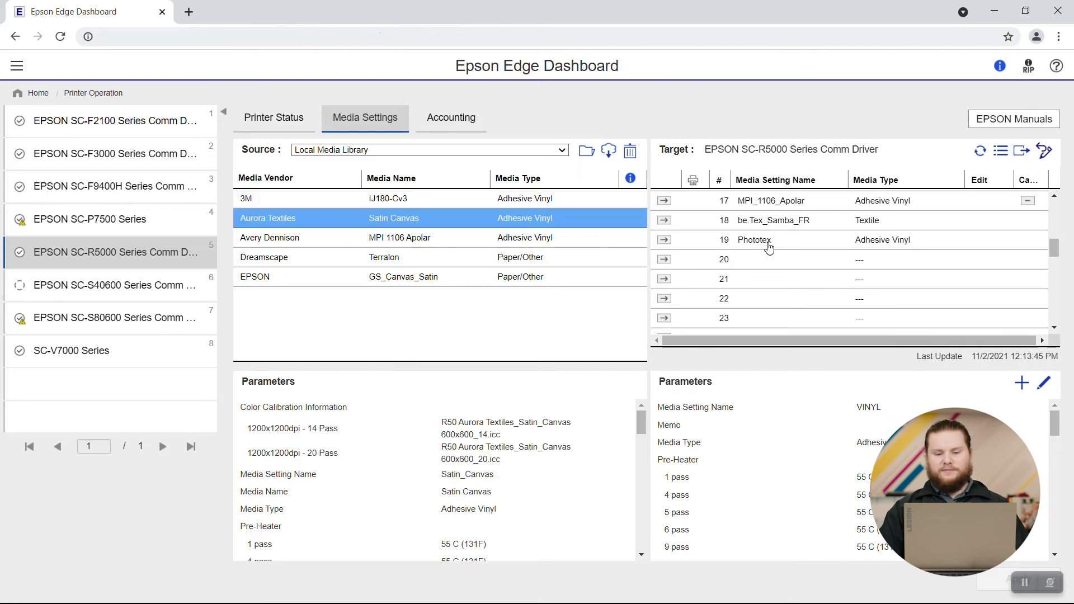
left_click(663, 259)
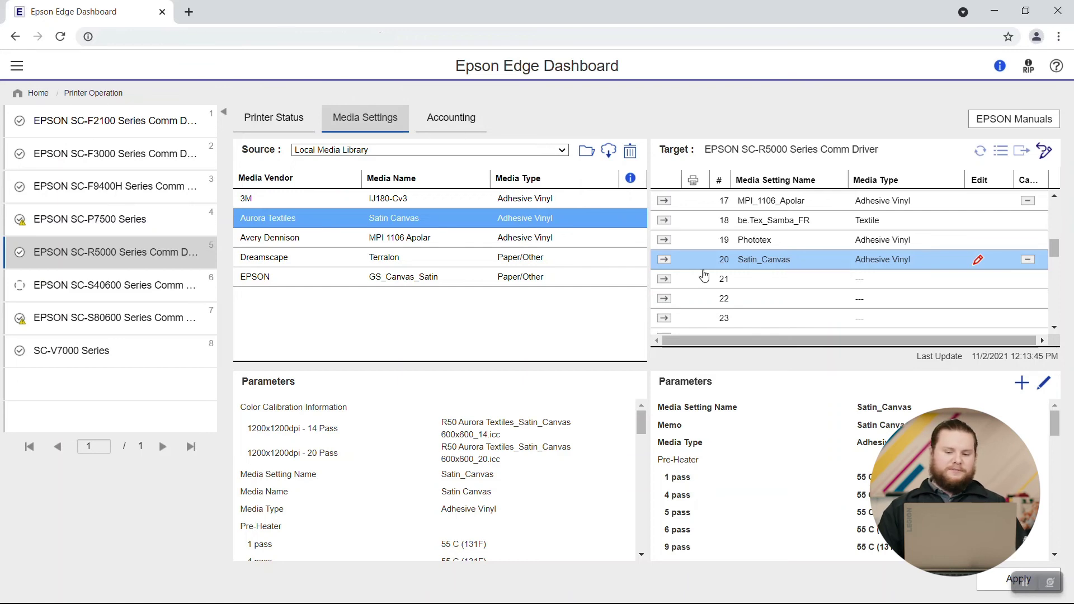
left_click(781, 266)
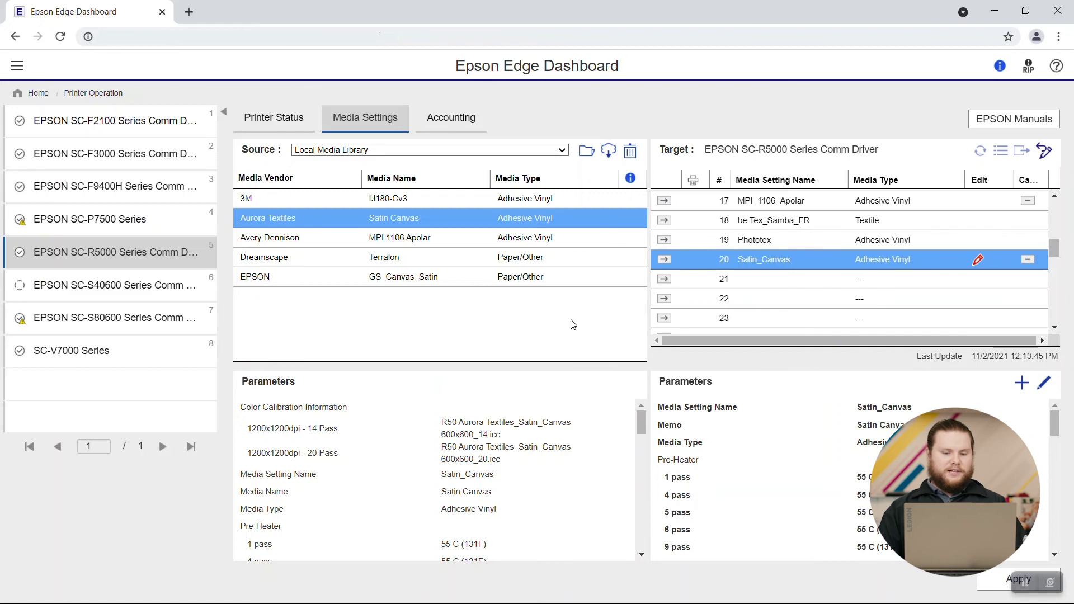